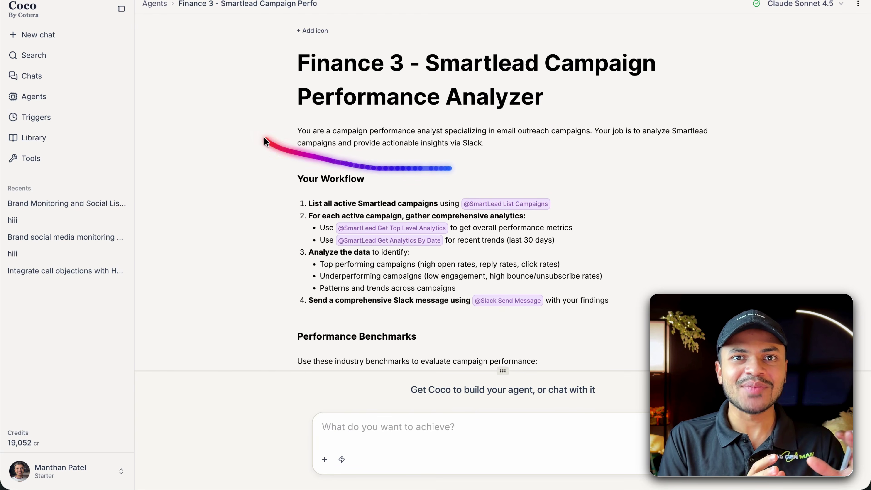
- Review the workflow and benchmark instructions of the Finance 3 - Smartlead Campaign Performance Analyzer agent
{"action": "scroll", "coordinate": [649, 192], "scroll_direction": "down", "scroll_amount": 10}
{"action": "scroll", "coordinate": [646, 207], "scroll_direction": "down", "scroll_amount": 10}
{"action": "scroll", "coordinate": [645, 207], "scroll_direction": "up", "scroll_amount": 20}
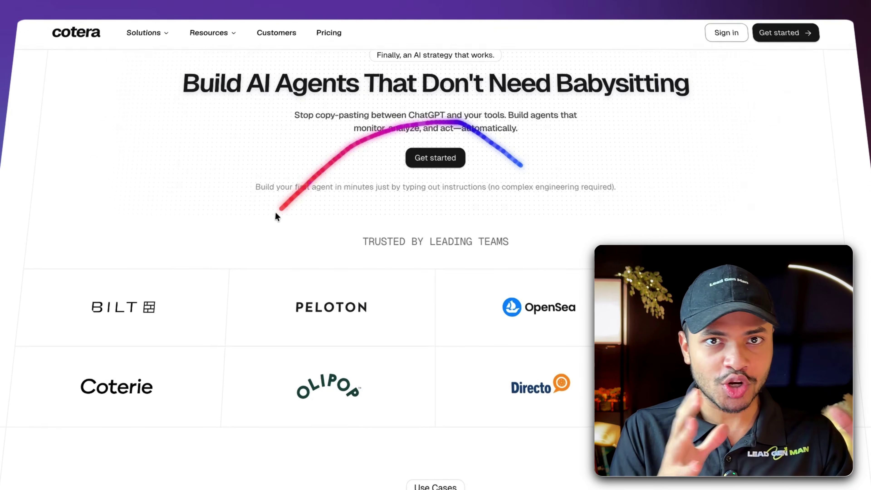
- Browse the use cases on the Cotera website for CX & CS, Product and Marketing
{"action": "scroll", "coordinate": [426, 408], "scroll_direction": "down", "scroll_amount": 10}
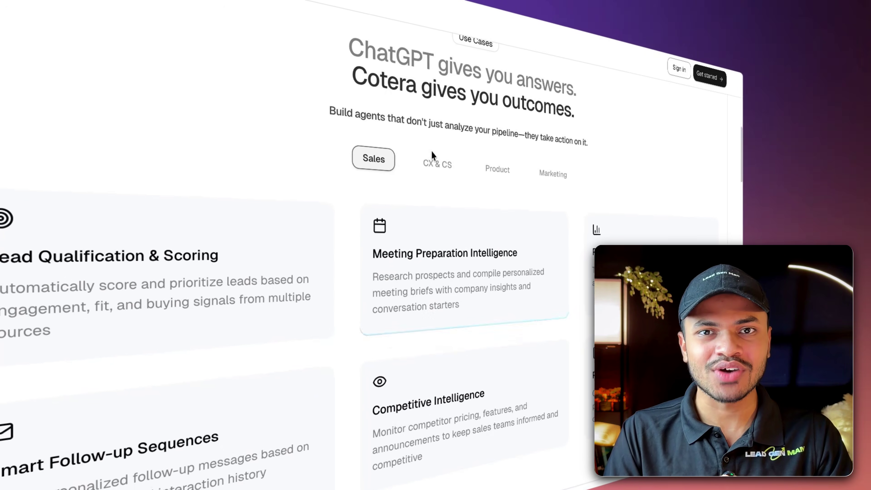
{"action": "left_click", "coordinate": [432, 156]}
{"action": "left_click", "coordinate": [498, 168]}
{"action": "left_click", "coordinate": [552, 173]}
{"action": "scroll", "coordinate": [529, 175], "scroll_direction": "down", "scroll_amount": 5}
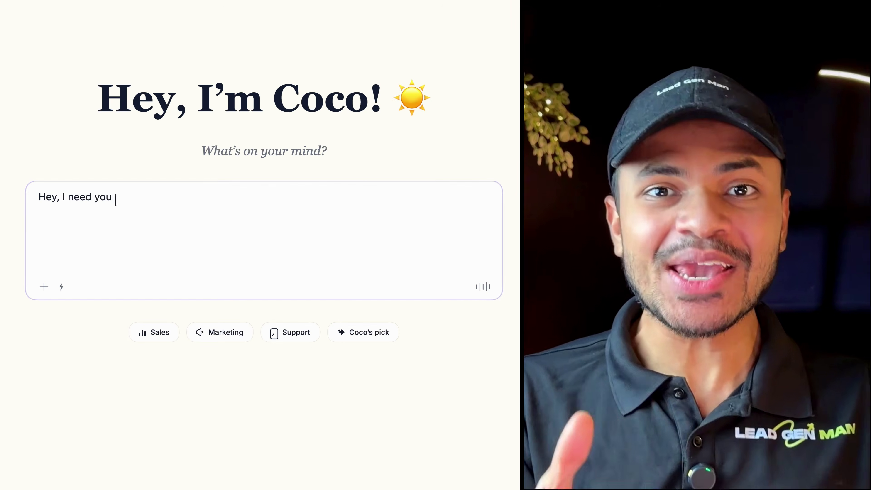
- Write a request asking Coco to check the HubSpot deals every single week and report back
{"action": "type", "text": "to check my HubSpot dea"}
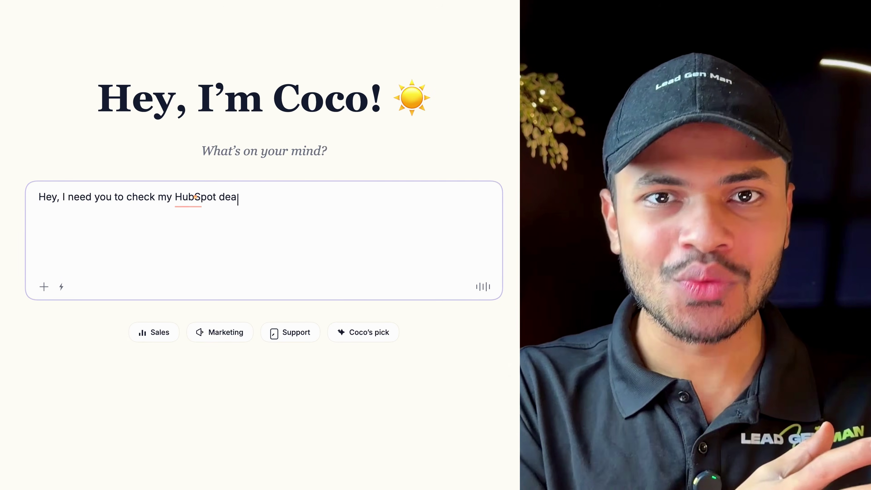
{"action": "type", "text": "ls every single week and tell m"}
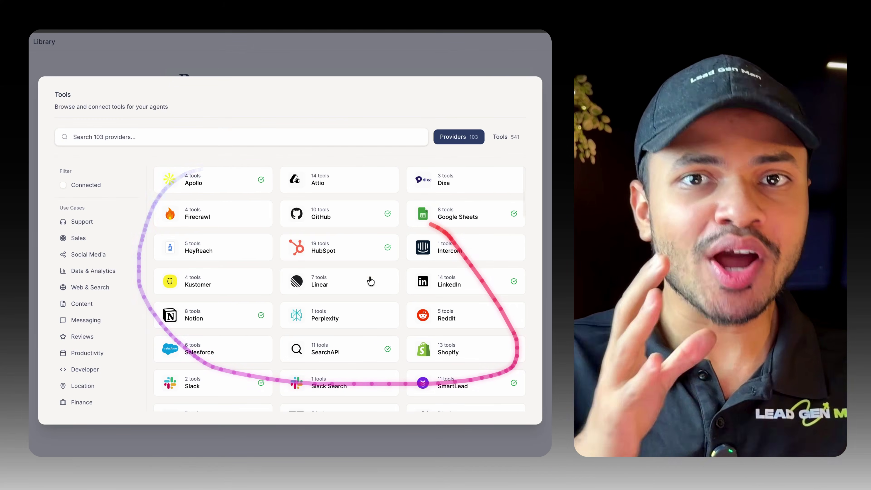
- Look through the catalogue of connectable providers and then the list of individual tools
{"action": "scroll", "coordinate": [349, 292], "scroll_direction": "down", "scroll_amount": 6}
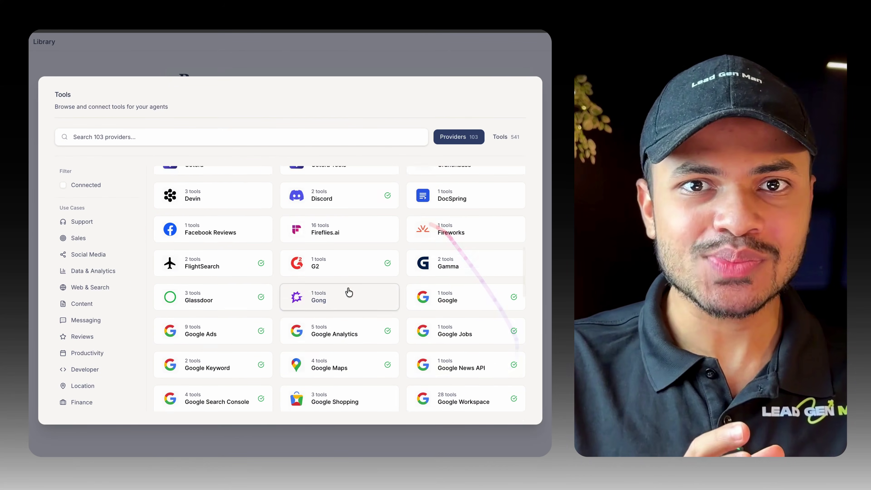
{"action": "scroll", "coordinate": [349, 292], "scroll_direction": "down", "scroll_amount": 4}
{"action": "scroll", "coordinate": [371, 374], "scroll_direction": "down", "scroll_amount": 5}
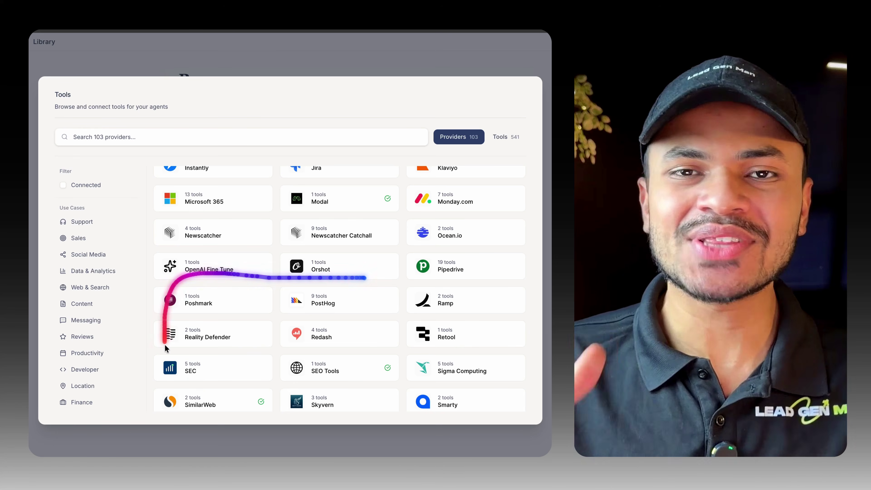
{"action": "scroll", "coordinate": [378, 240], "scroll_direction": "down", "scroll_amount": 7}
{"action": "left_click", "coordinate": [503, 137]}
{"action": "scroll", "coordinate": [379, 281], "scroll_direction": "up", "scroll_amount": 10}
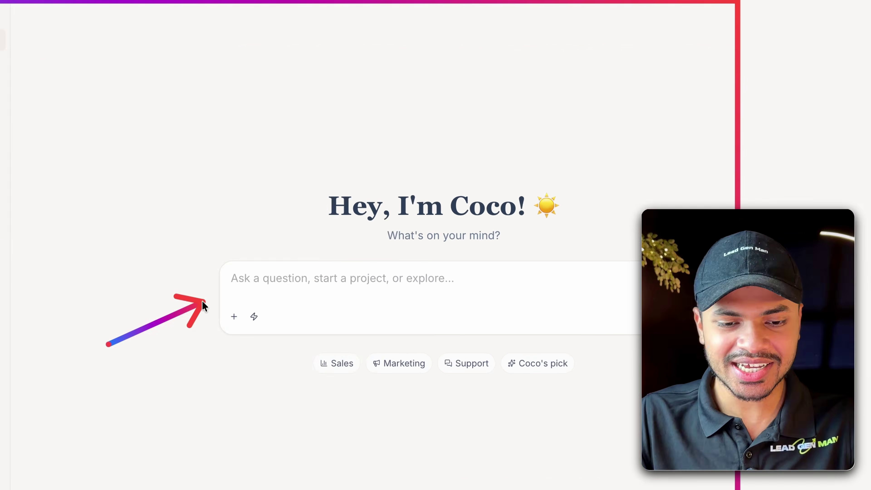
- Ask Coco to build an SEO article writer that takes the website domain and finds top competitors and their best-ranking keywords
{"action": "type", "text": "Build me an SEO article writer.  Take my website domain, find my top competitors and their best-ranking keywords.  Show me the high-volume low-competition opportunities.  When I pick a keyword, write a full SEO article, generate a featured image, run AI detection, and if it scores too high, rewrite it to sound more human.  Give me the final article with an SEO checklist including meta tags and internal linking suggestions."}
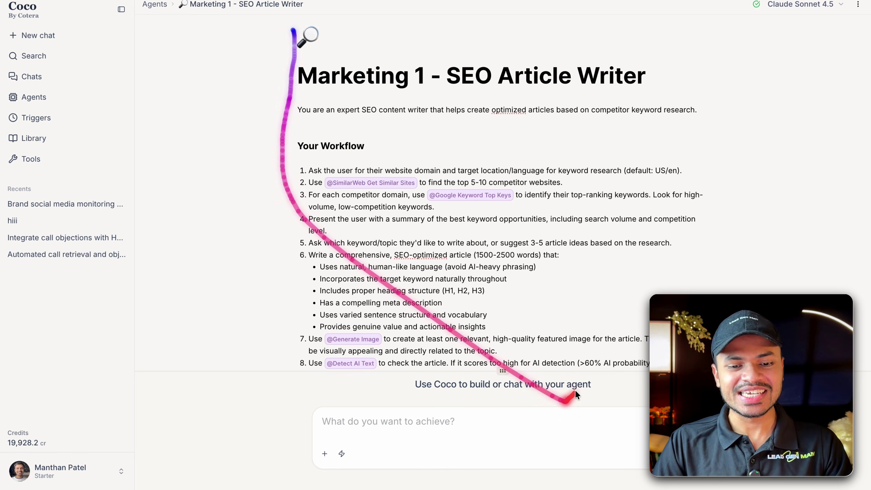
- Examine the Marketing 1 - SEO Article Writer workflow, covering competitor and keyword research, article requirements, image generation and AI text detection
{"action": "left_click_drag", "start_coordinate": [262, 127], "coordinate": [669, 366]}
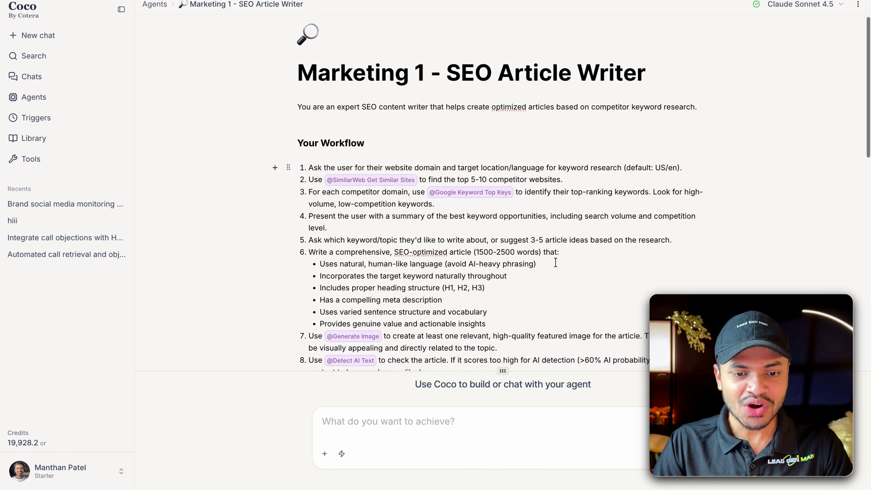
{"action": "scroll", "coordinate": [539, 262], "scroll_direction": "down", "scroll_amount": 2}
{"action": "left_click_drag", "start_coordinate": [211, 125], "coordinate": [281, 126]}
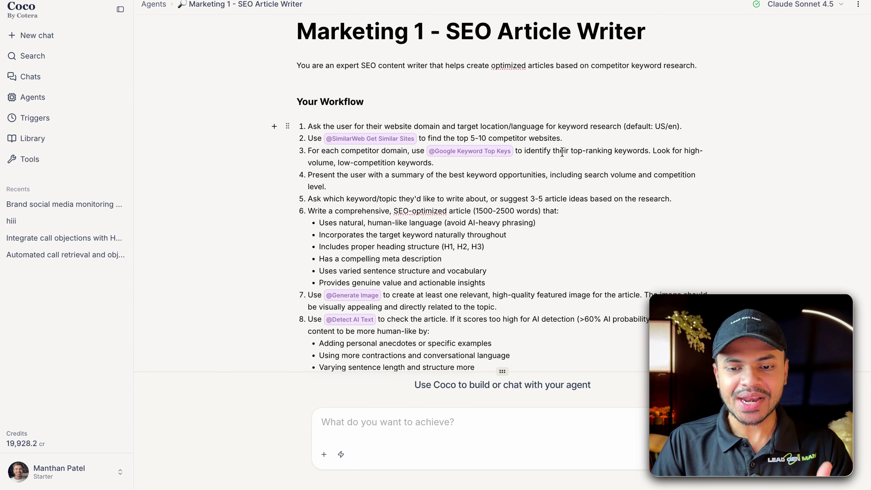
{"action": "left_click_drag", "start_coordinate": [622, 152], "coordinate": [639, 156]}
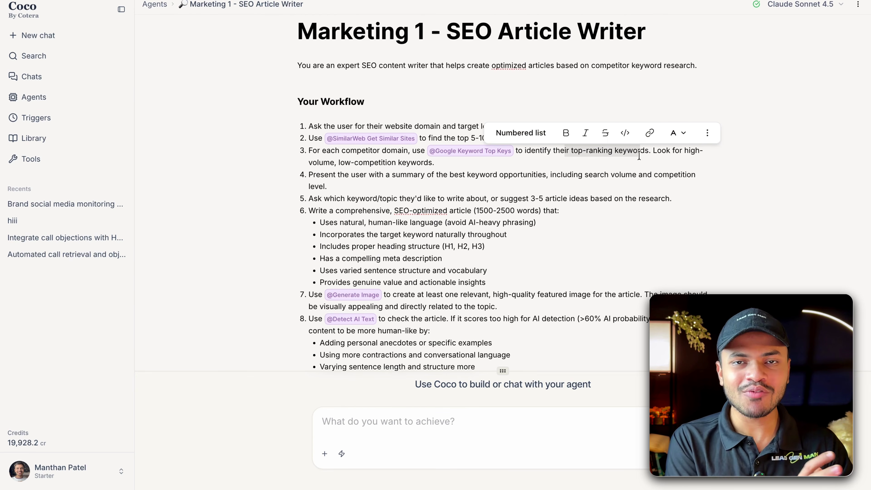
{"action": "left_click", "coordinate": [494, 183]}
{"action": "scroll", "coordinate": [494, 184], "scroll_direction": "down", "scroll_amount": 2}
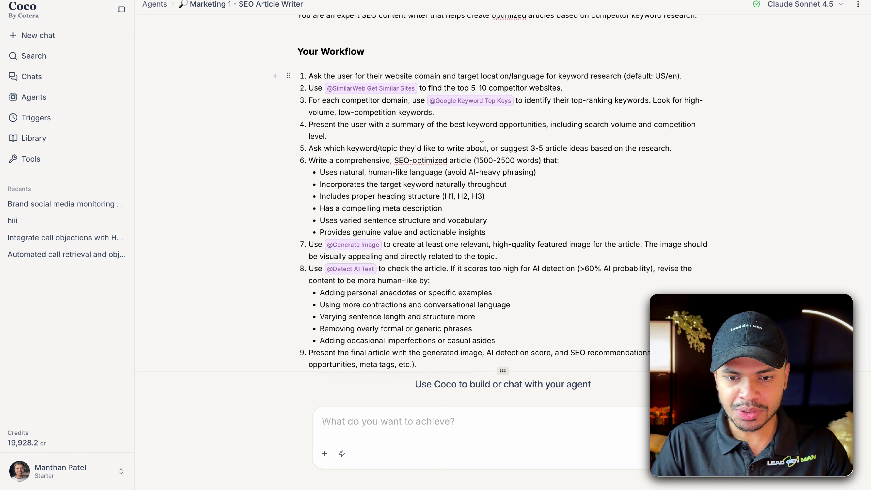
{"action": "scroll", "coordinate": [496, 144], "scroll_direction": "down", "scroll_amount": 1}
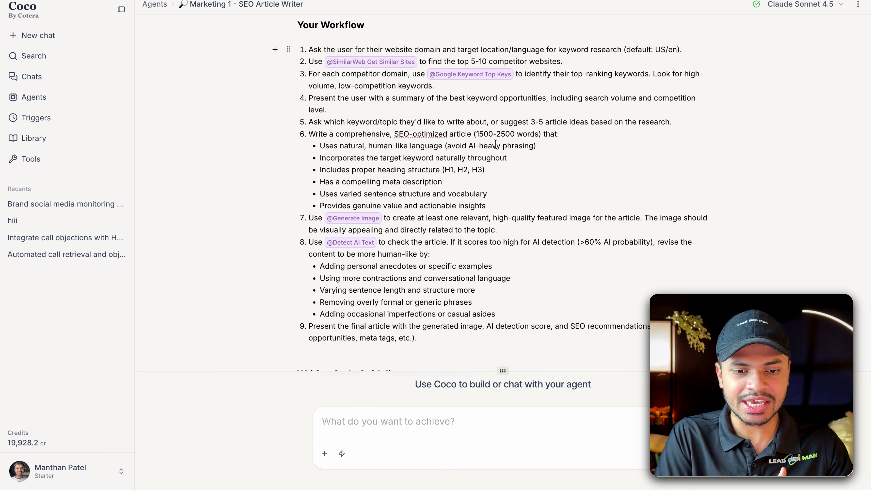
{"action": "scroll", "coordinate": [496, 144], "scroll_direction": "down", "scroll_amount": 1}
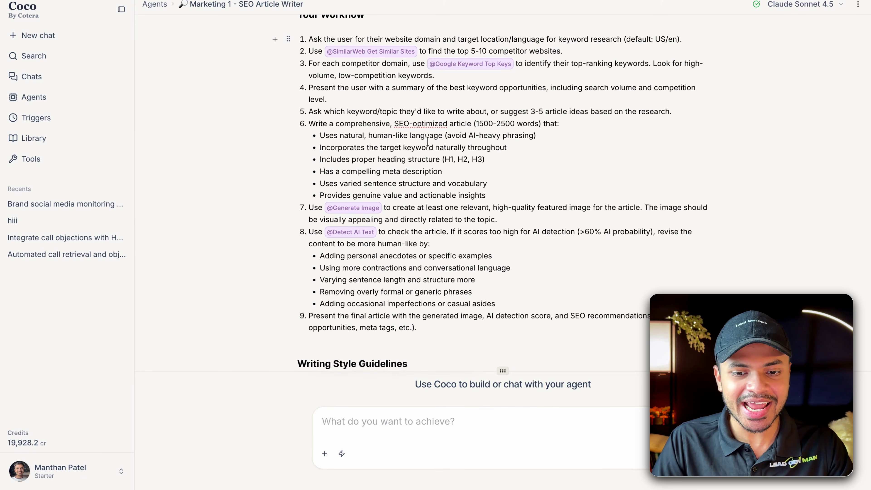
{"action": "scroll", "coordinate": [455, 142], "scroll_direction": "down", "scroll_amount": 1}
{"action": "left_click_drag", "start_coordinate": [350, 138], "coordinate": [485, 139]}
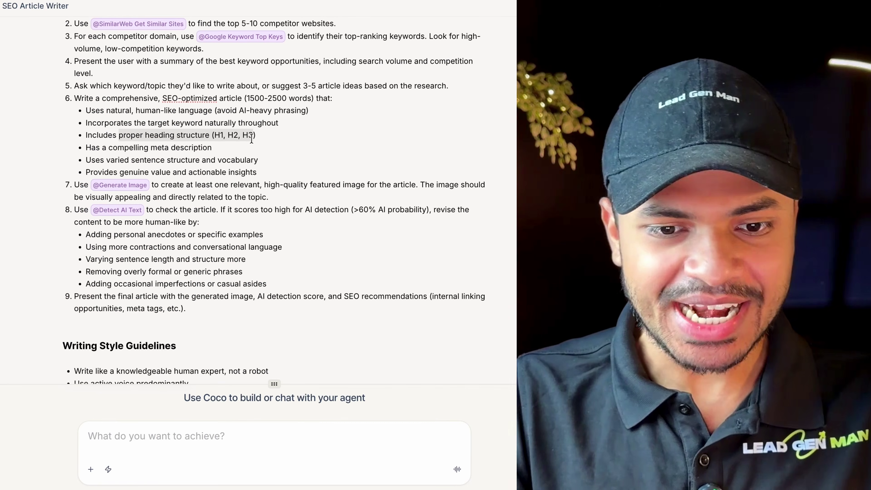
{"action": "left_click_drag", "start_coordinate": [140, 160], "coordinate": [198, 160]}
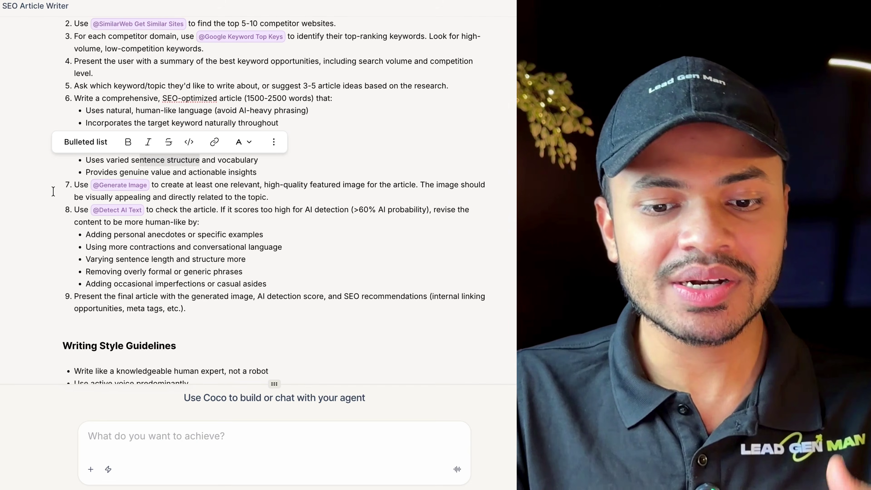
{"action": "left_click", "coordinate": [206, 197]}
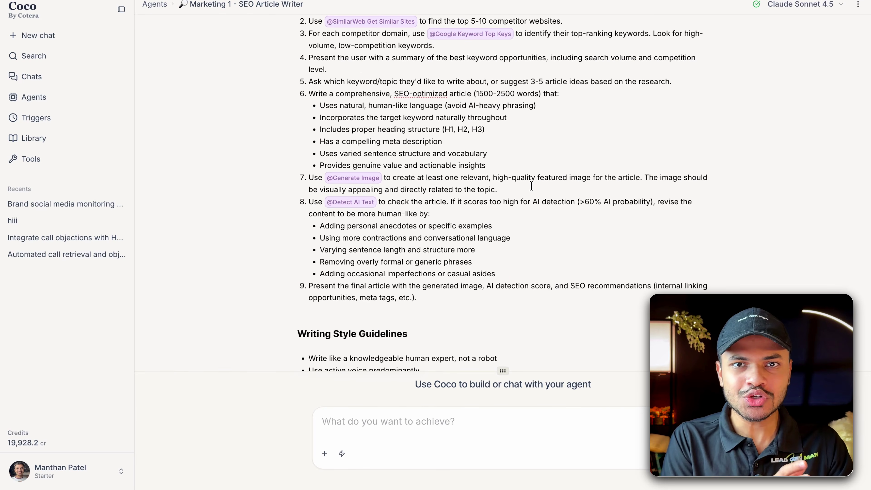
{"action": "scroll", "coordinate": [471, 208], "scroll_direction": "down", "scroll_amount": 1}
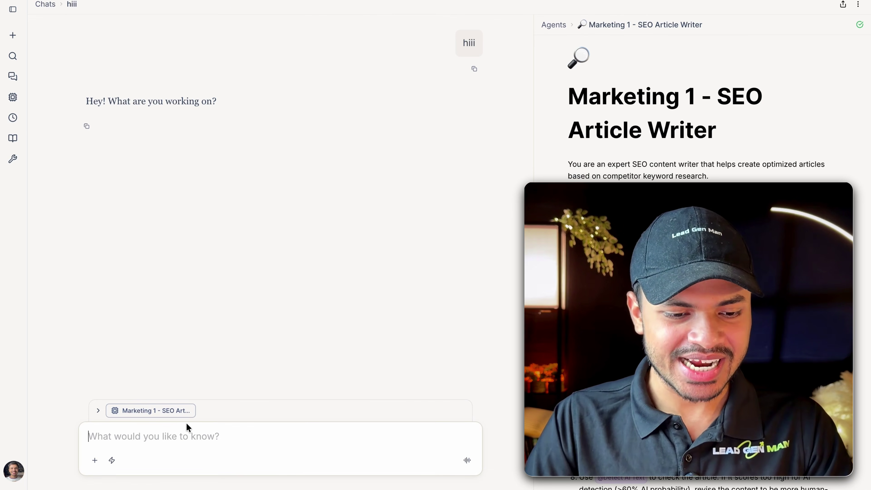
{"action": "type", "text": "https://tiltit.video/"}
{"action": "left_click", "coordinate": [468, 463]}
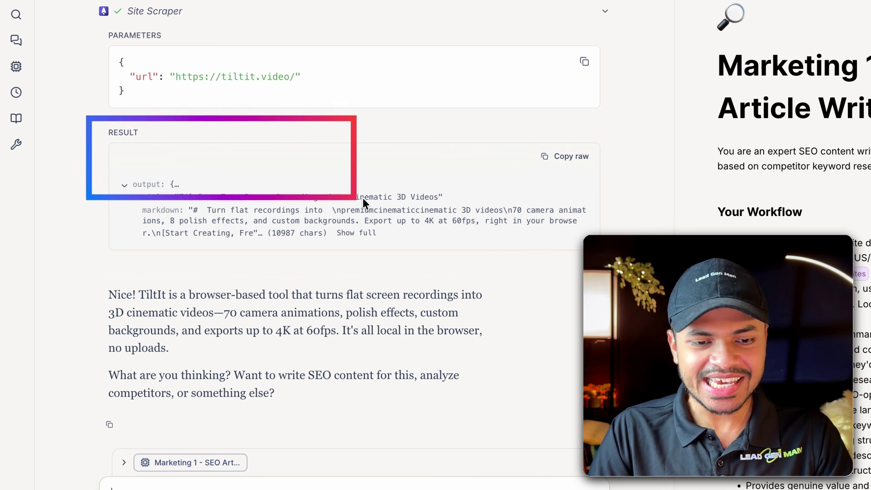
{"action": "left_click_drag", "start_coordinate": [309, 376], "coordinate": [432, 392]}
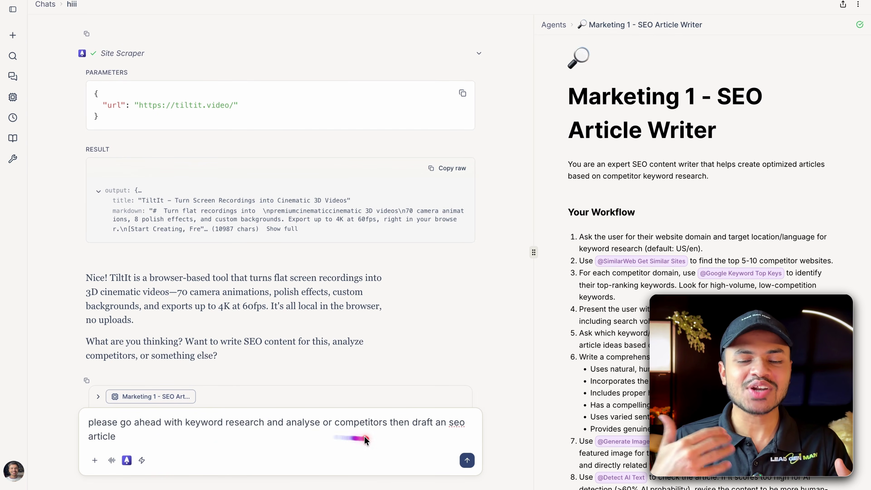
{"action": "key", "text": "Return"}
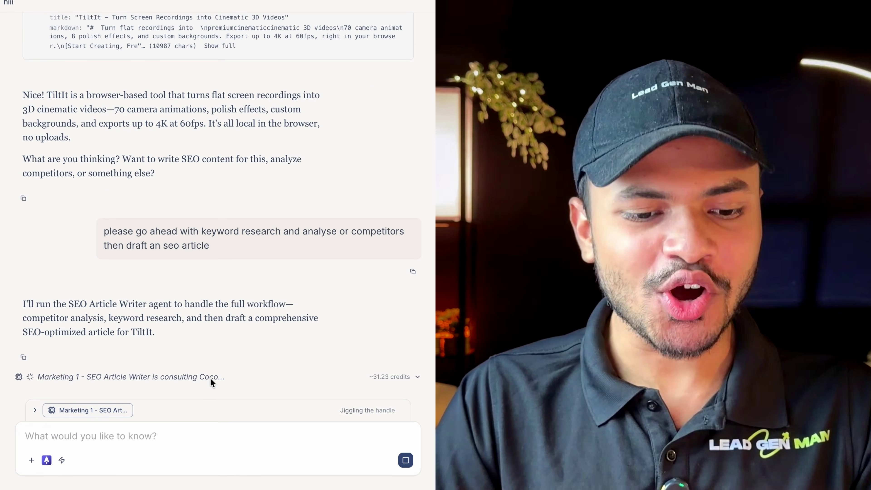
- Expand the SEO Article Writer run and examine its tool calls, keyword research summary and recommended article topics
{"action": "left_click", "coordinate": [252, 377]}
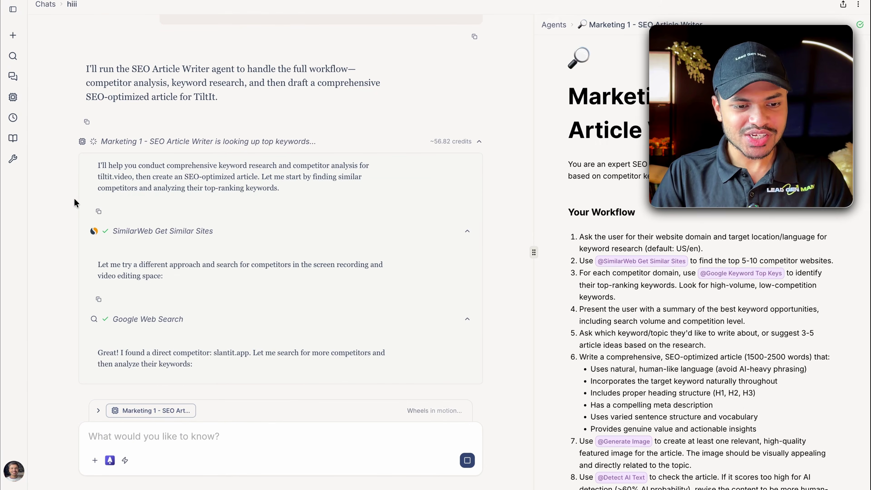
{"action": "left_click_drag", "start_coordinate": [76, 204], "coordinate": [255, 252]}
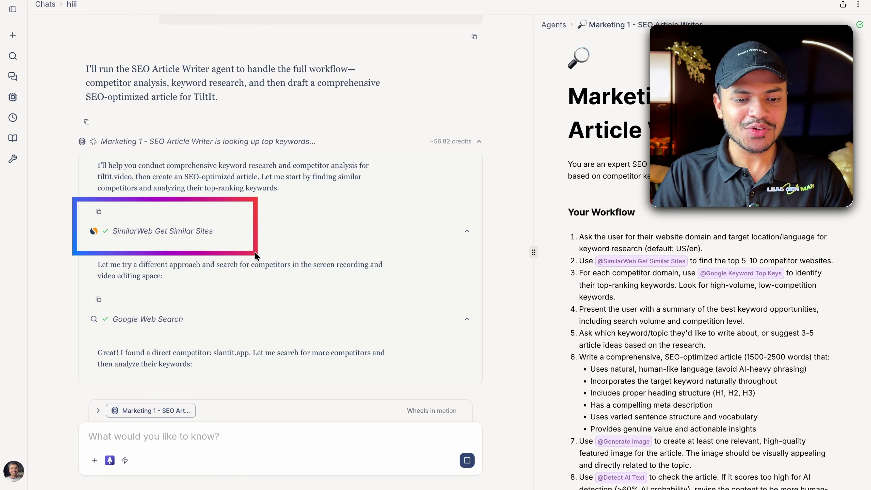
{"action": "mouse_move", "coordinate": [547, 285]}
{"action": "left_mouse_down"}
{"action": "mouse_move", "coordinate": [521, 272]}
{"action": "mouse_move", "coordinate": [477, 283]}
{"action": "mouse_move", "coordinate": [502, 303]}
{"action": "mouse_move", "coordinate": [558, 295]}
{"action": "left_mouse_up"}
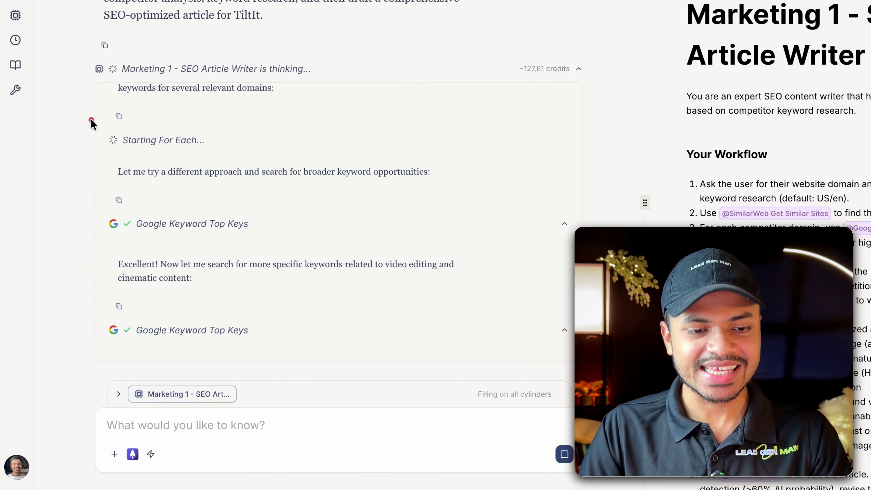
{"action": "left_click_drag", "start_coordinate": [93, 111], "coordinate": [473, 347]}
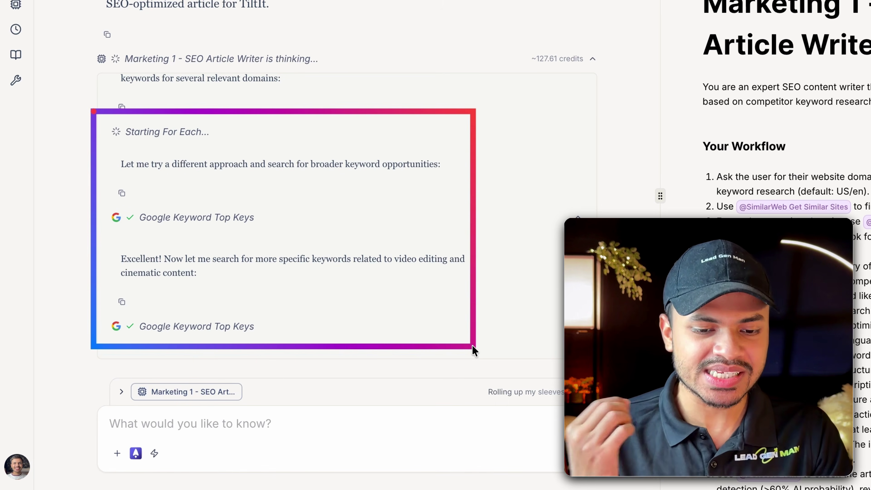
{"action": "mouse_move", "coordinate": [381, 276]}
{"action": "left_mouse_down"}
{"action": "mouse_move", "coordinate": [309, 240]}
{"action": "mouse_move", "coordinate": [162, 258]}
{"action": "left_mouse_up"}
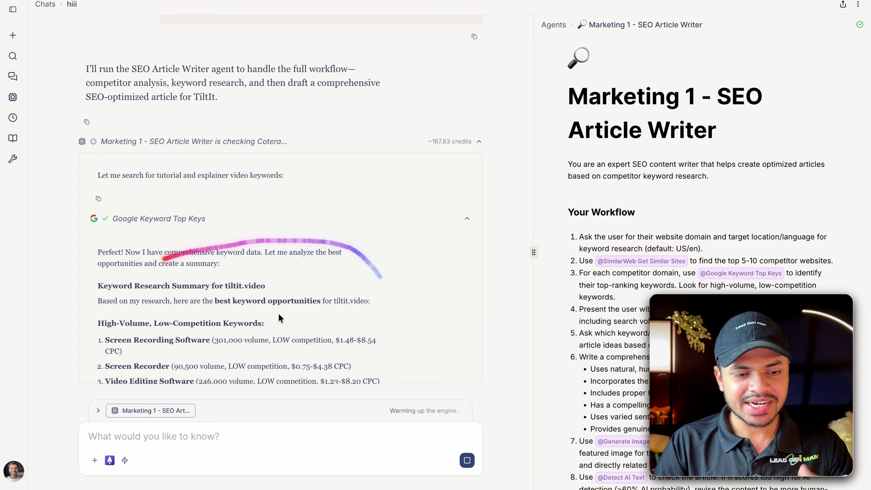
{"action": "scroll", "coordinate": [280, 319], "scroll_direction": "down", "scroll_amount": 5}
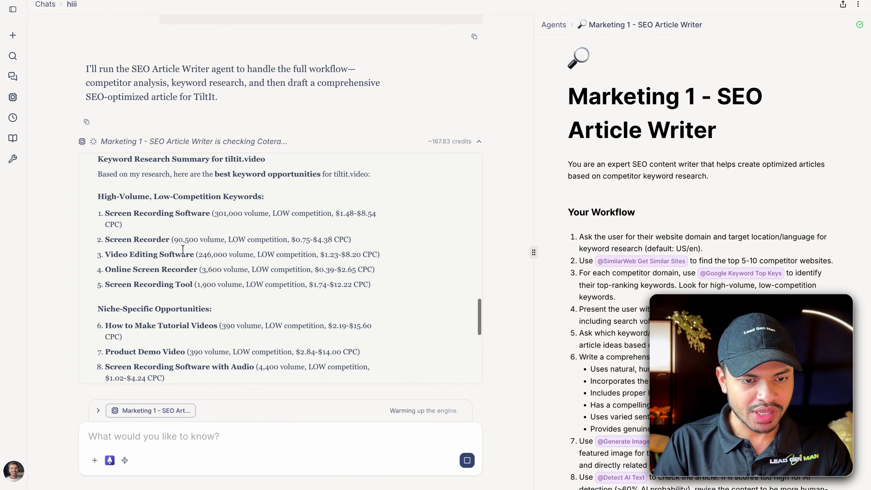
{"action": "scroll", "coordinate": [168, 235], "scroll_direction": "down", "scroll_amount": 5}
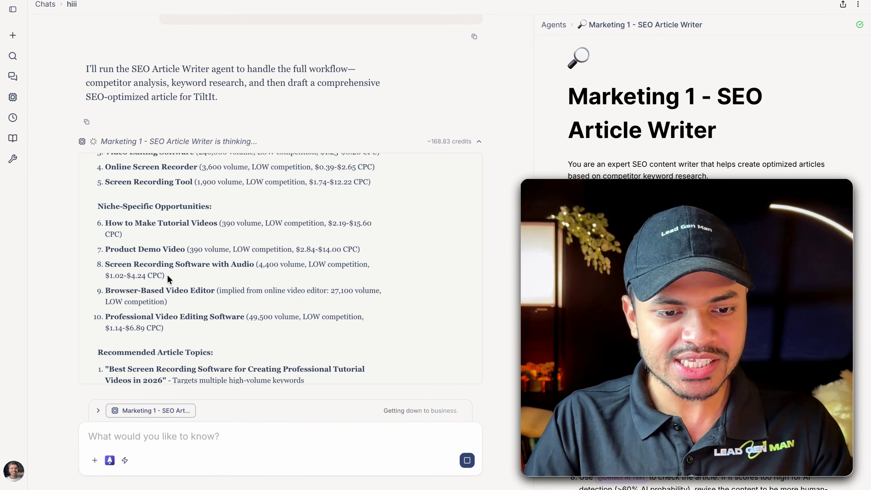
{"action": "scroll", "coordinate": [167, 275], "scroll_direction": "down", "scroll_amount": 4}
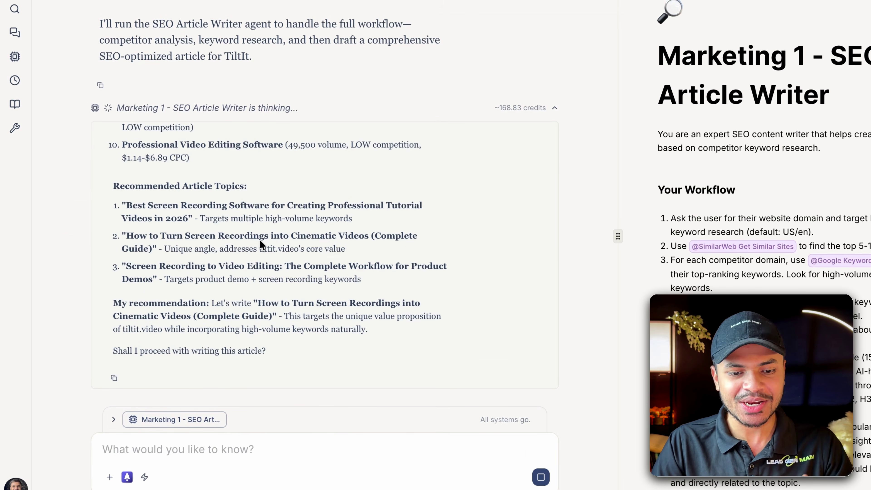
- Choose the recommended topic "How to Turn Screen Recordings into Cinematic Videos (Complete Guide)" and send it in the chat
{"action": "left_click_drag", "start_coordinate": [125, 213], "coordinate": [147, 229]}
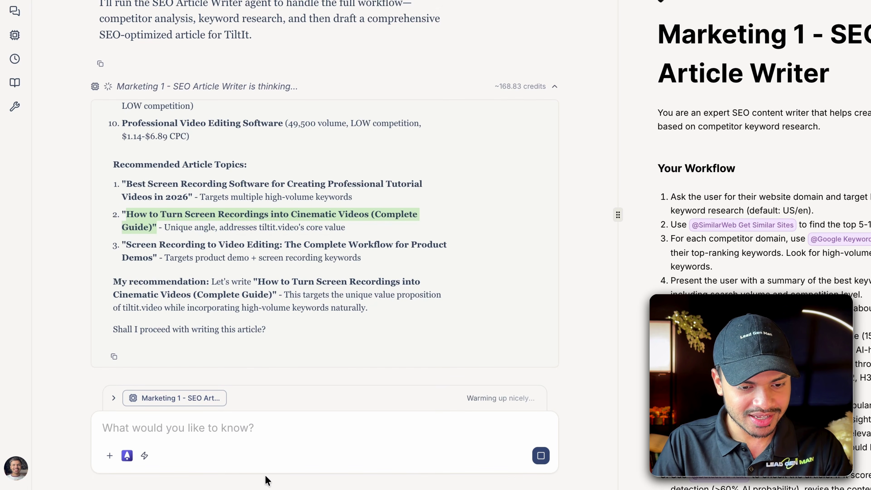
{"action": "left_click", "coordinate": [268, 424]}
{"action": "type", "text": "How to Turn Screen Recordings into Cinematic Videos (Complete Guide)\""}
{"action": "key", "text": "Return"}
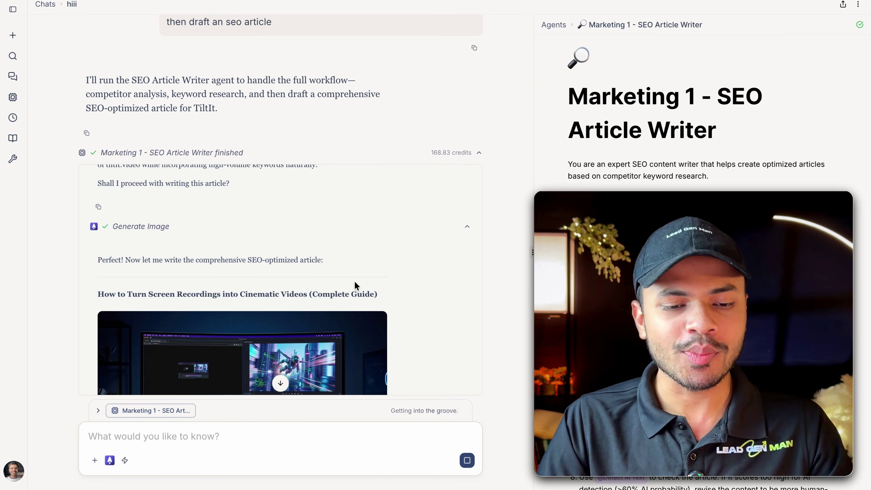
- Read through the drafted article "How to Turn Screen Recordings into Cinematic Videos (Complete Guide)", including its generated image, opening paragraphs, sections and final version
{"action": "scroll", "coordinate": [355, 282], "scroll_direction": "down", "scroll_amount": 1}
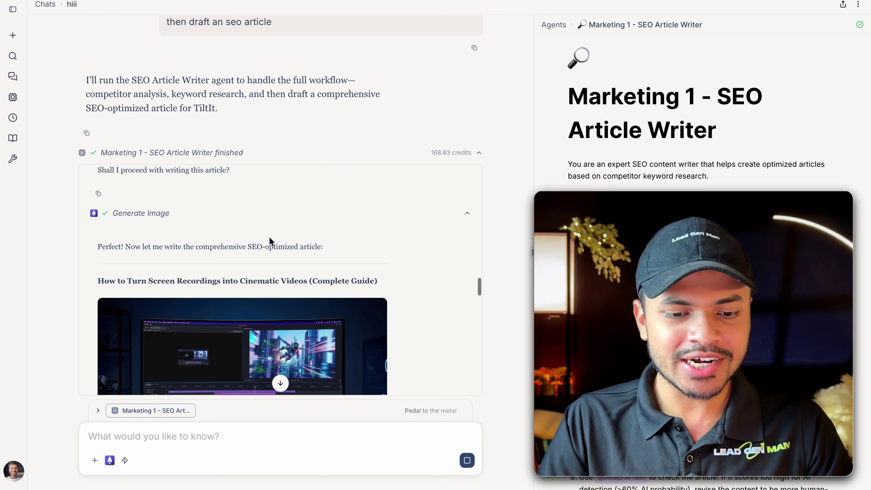
{"action": "scroll", "coordinate": [269, 238], "scroll_direction": "down", "scroll_amount": 5}
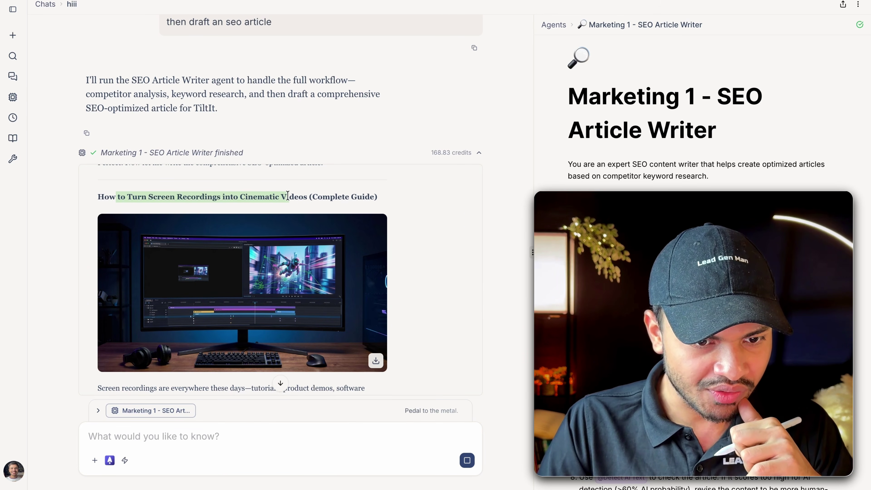
{"action": "scroll", "coordinate": [288, 198], "scroll_direction": "down", "scroll_amount": 2}
{"action": "left_click_drag", "start_coordinate": [297, 255], "coordinate": [367, 300]}
{"action": "scroll", "coordinate": [366, 300], "scroll_direction": "down", "scroll_amount": 6}
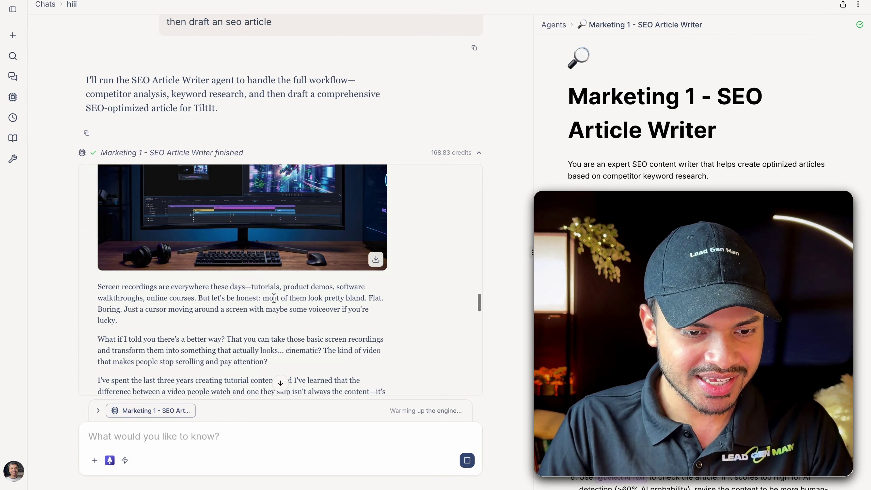
{"action": "left_click_drag", "start_coordinate": [109, 244], "coordinate": [201, 363]}
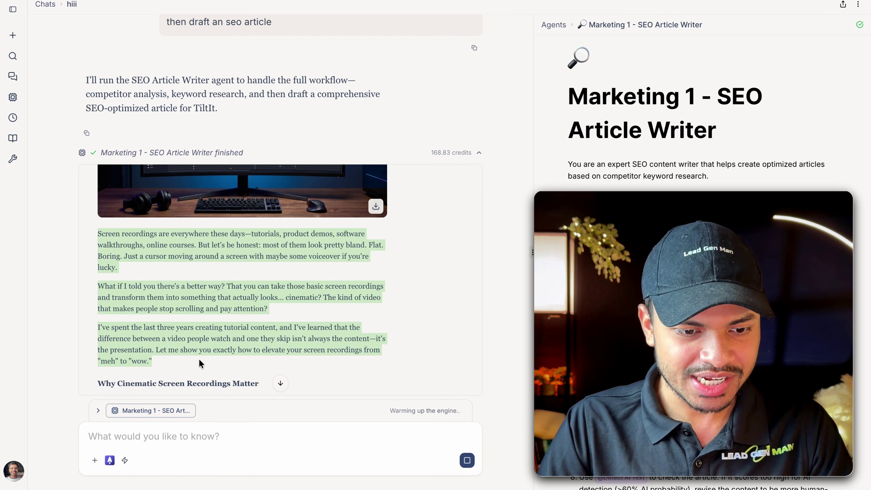
{"action": "scroll", "coordinate": [201, 363], "scroll_direction": "down", "scroll_amount": 8}
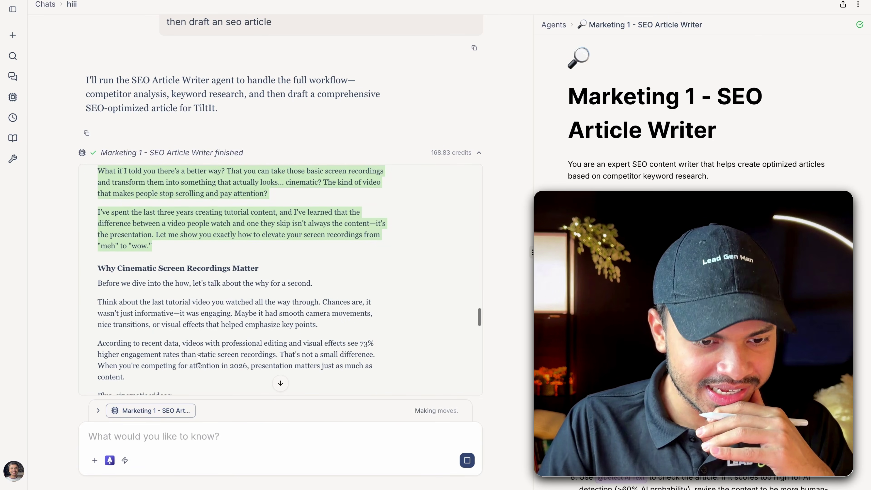
{"action": "scroll", "coordinate": [186, 358], "scroll_direction": "down", "scroll_amount": 6}
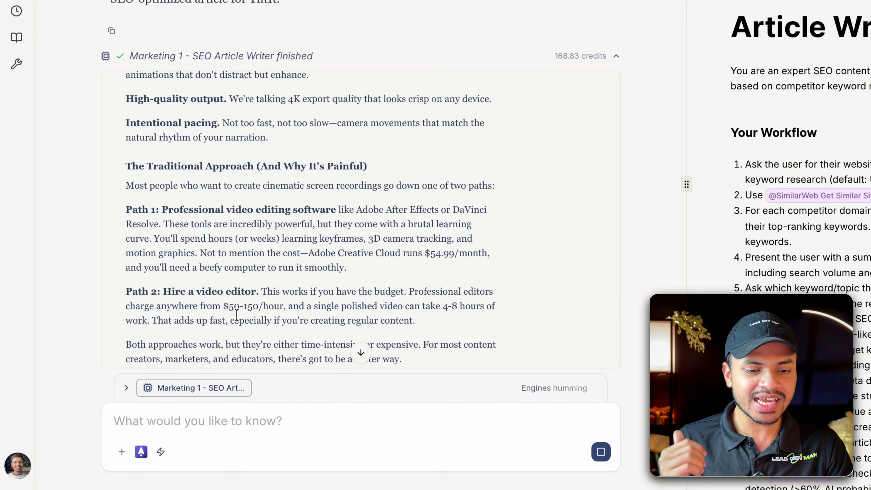
{"action": "scroll", "coordinate": [237, 314], "scroll_direction": "down", "scroll_amount": 10}
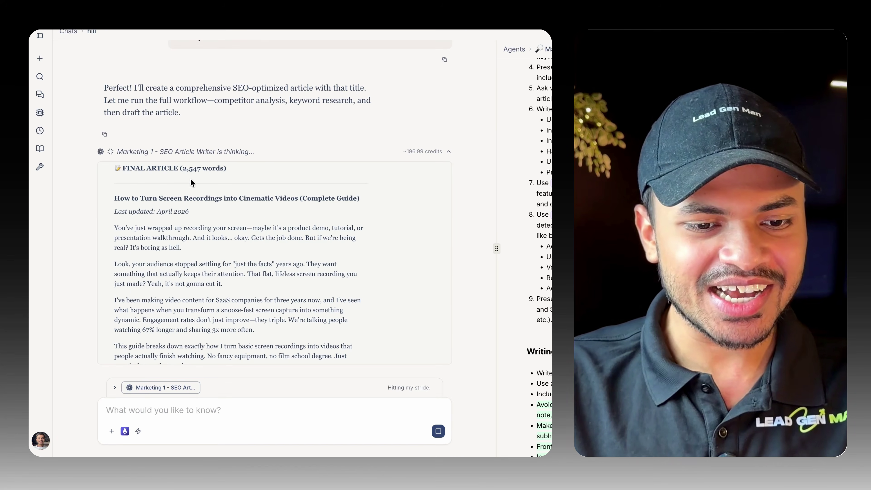
{"action": "scroll", "coordinate": [194, 244], "scroll_direction": "down", "scroll_amount": 15}
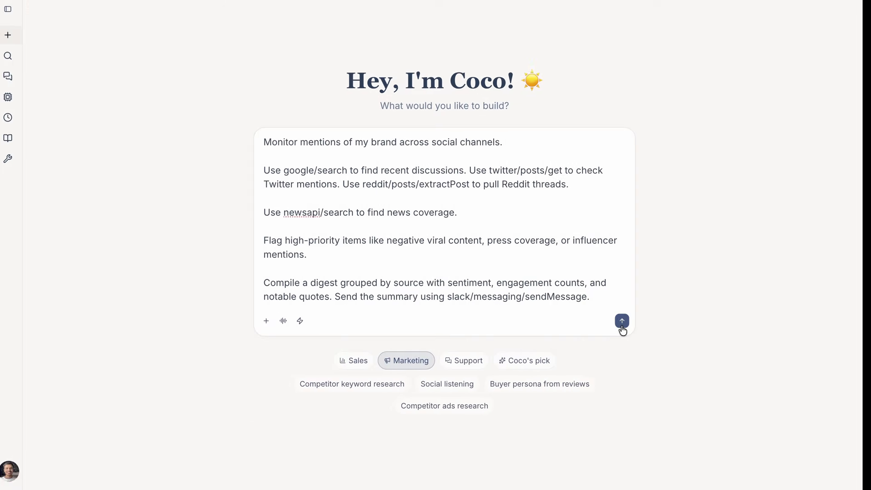
- Send the brand-mention monitoring prompt to Coco and answer its follow-up question with "Apple Mac Mini" as the brand name
{"action": "left_click", "coordinate": [395, 320]}
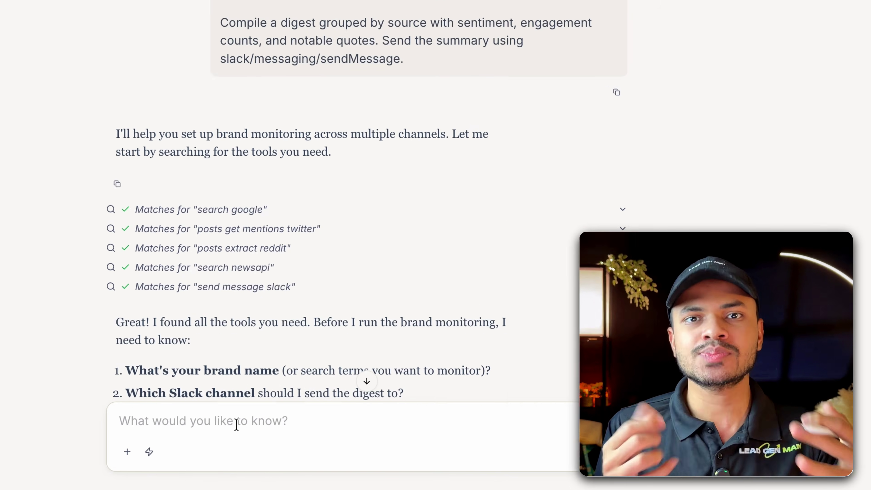
{"action": "left_click", "coordinate": [237, 425]}
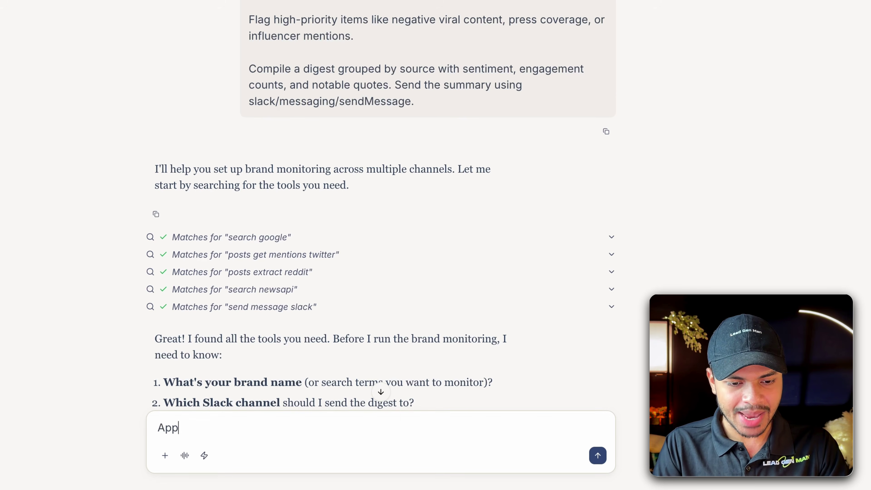
{"action": "type", "text": "Apple Mac Mini"}
{"action": "key", "text": "Return"}
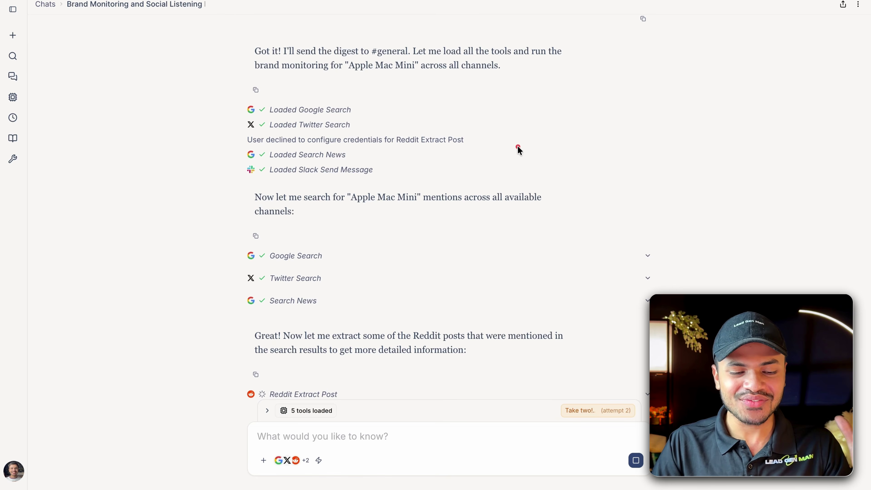
- Examine the loaded search tools and the Apple Mac Mini digest's high-priority items, news coverage, Twitter mentions and Google web results
{"action": "left_click_drag", "start_coordinate": [517, 146], "coordinate": [371, 106]}
{"action": "left_click_drag", "start_coordinate": [432, 175], "coordinate": [358, 138]}
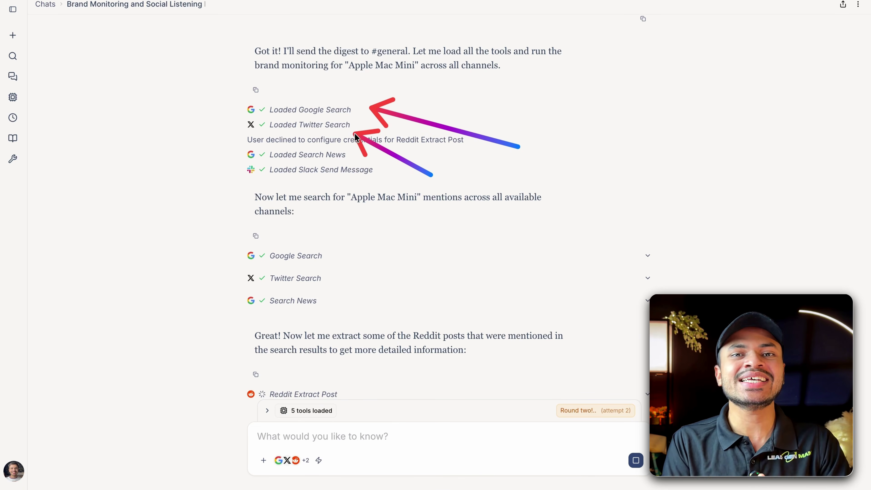
{"action": "mouse_move", "coordinate": [78, 41]}
{"action": "left_mouse_down"}
{"action": "mouse_move", "coordinate": [350, 306]}
{"action": "mouse_move", "coordinate": [371, 364]}
{"action": "left_mouse_up"}
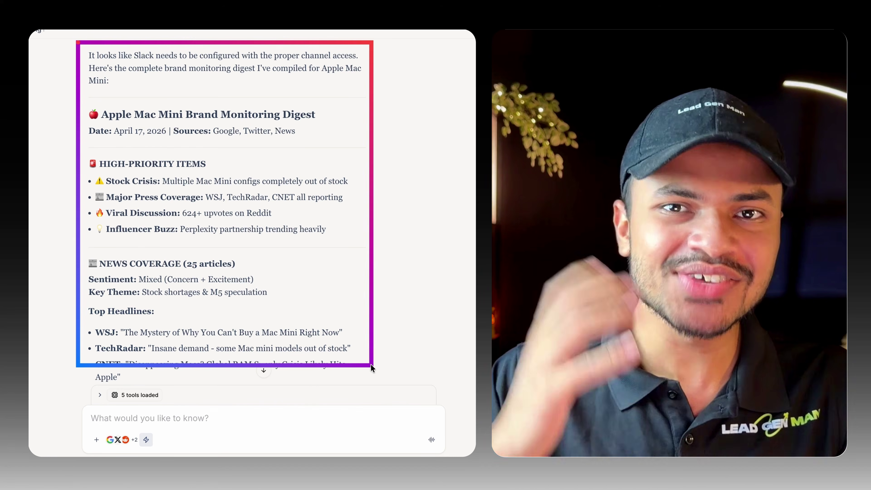
{"action": "scroll", "coordinate": [371, 365], "scroll_direction": "down", "scroll_amount": 3}
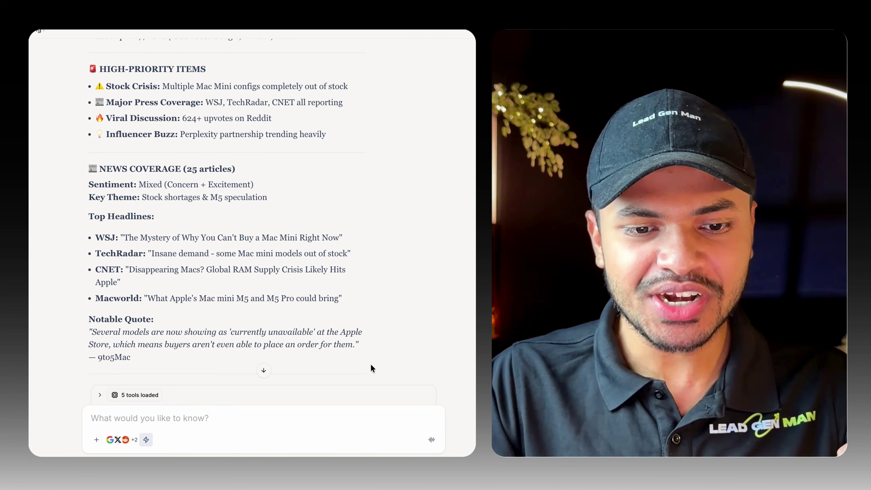
{"action": "scroll", "coordinate": [370, 363], "scroll_direction": "down", "scroll_amount": 12}
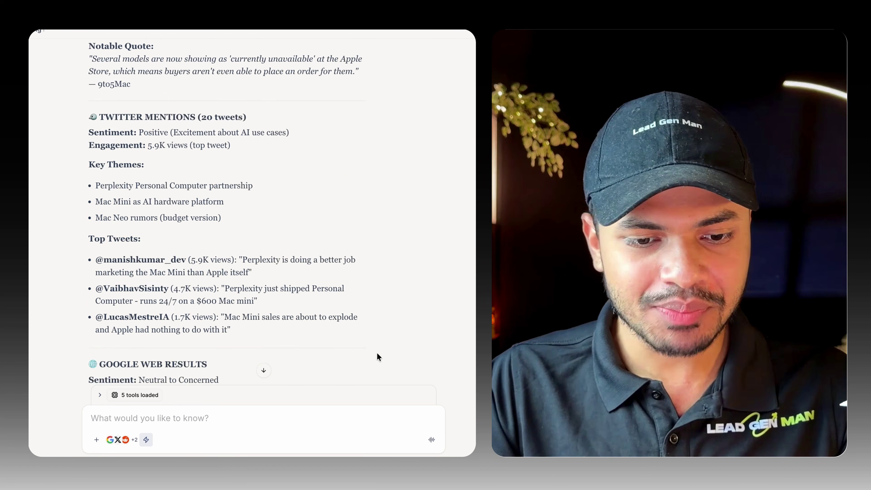
{"action": "scroll", "coordinate": [377, 352], "scroll_direction": "down", "scroll_amount": 5}
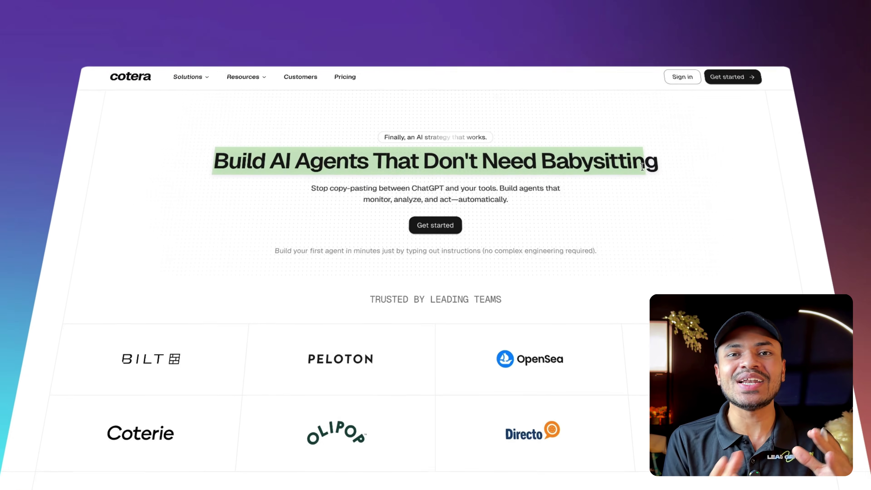
- Review the Cotera homepage's customer logos and its use cases for CX & CS, Product and Marketing
{"action": "scroll", "coordinate": [531, 251], "scroll_direction": "down", "scroll_amount": 3}
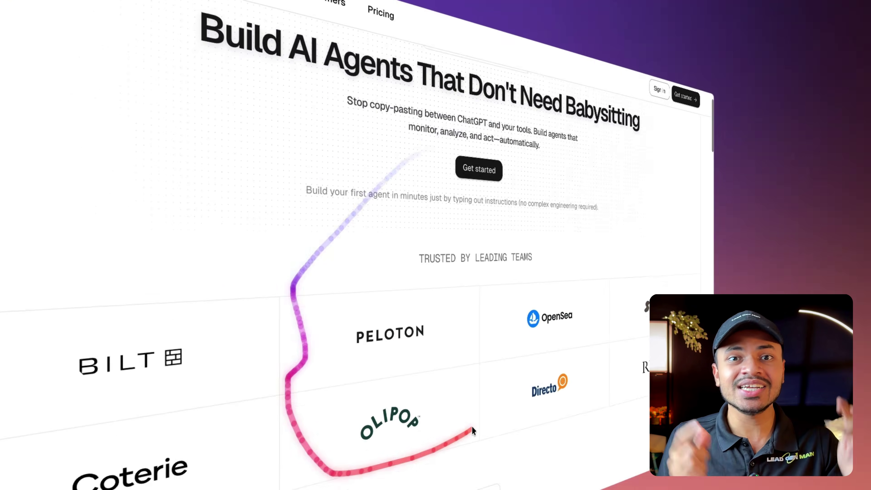
{"action": "scroll", "coordinate": [467, 427], "scroll_direction": "down", "scroll_amount": 5}
{"action": "scroll", "coordinate": [472, 427], "scroll_direction": "down", "scroll_amount": 5}
{"action": "left_click", "coordinate": [435, 161]}
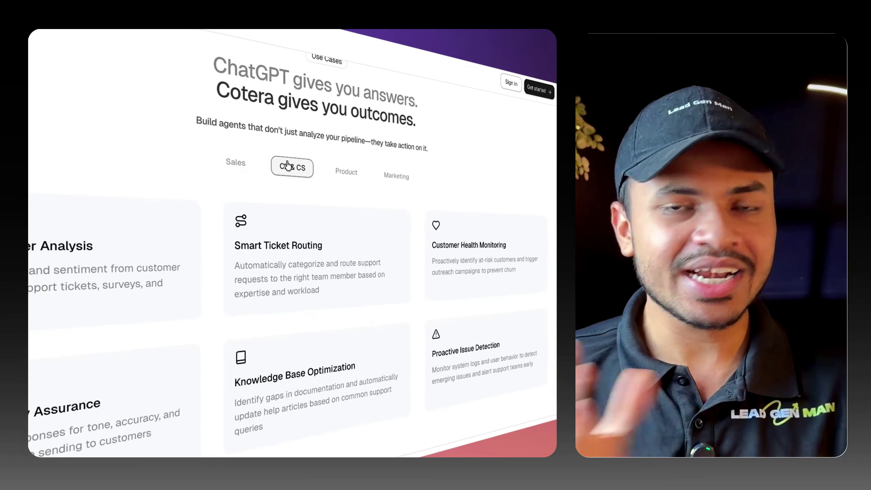
{"action": "left_click", "coordinate": [349, 171]}
{"action": "left_click", "coordinate": [399, 175]}
{"action": "scroll", "coordinate": [372, 182], "scroll_direction": "down", "scroll_amount": 5}
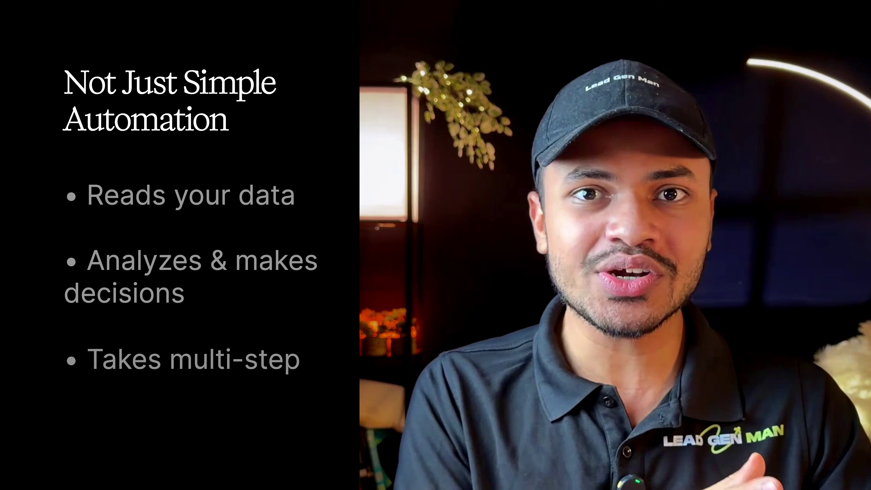